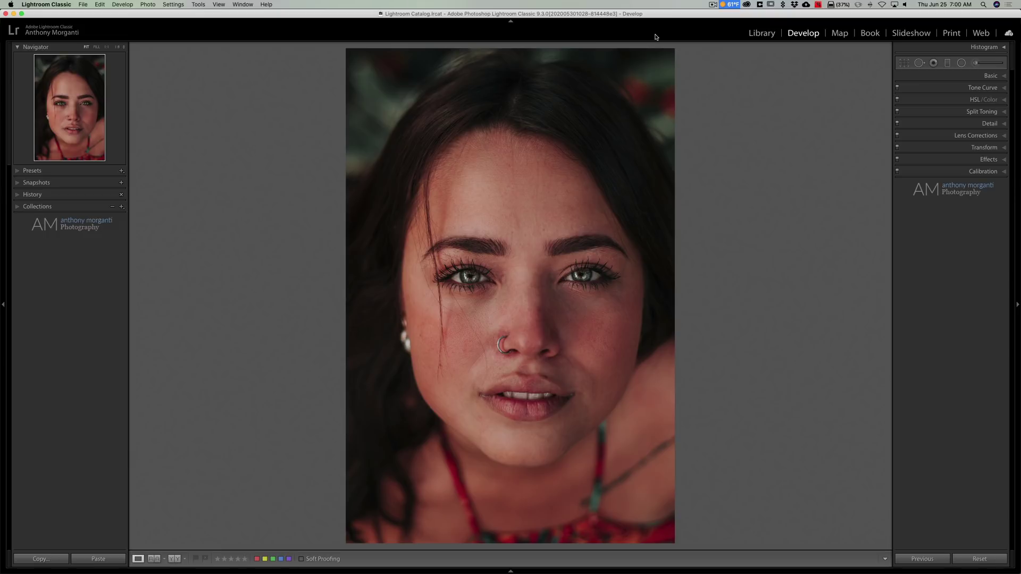
# - Set up a new Adjustment Brush mask with the Soften Skin effect and Auto Mask enabled
pyautogui.click(978, 63)
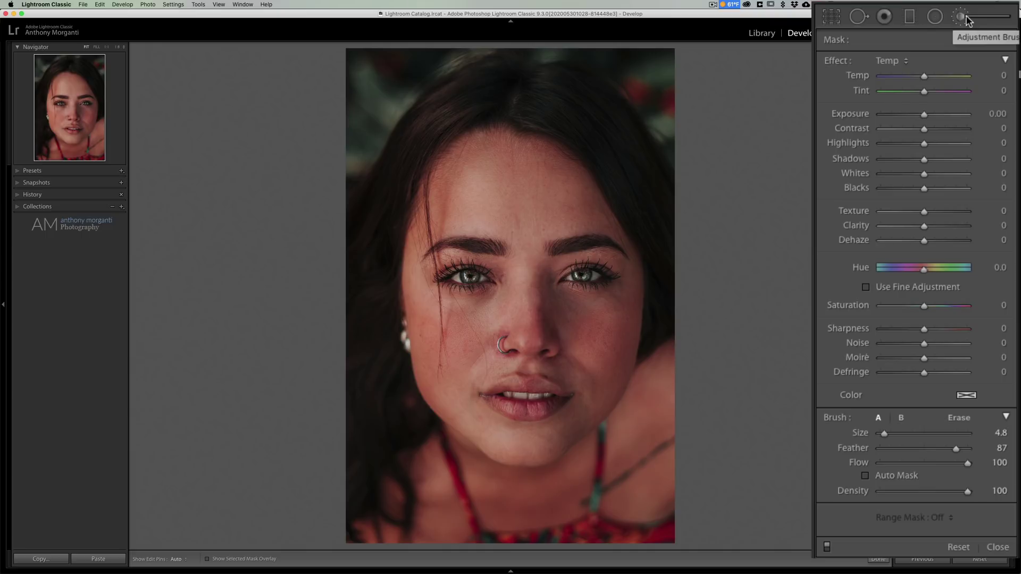
pyautogui.click(901, 59)
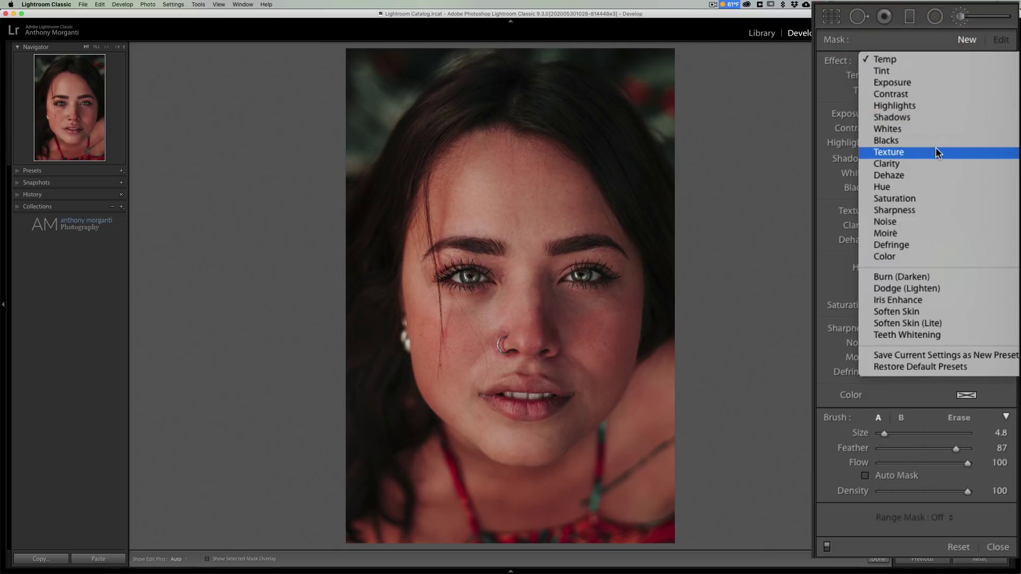
pyautogui.click(953, 311)
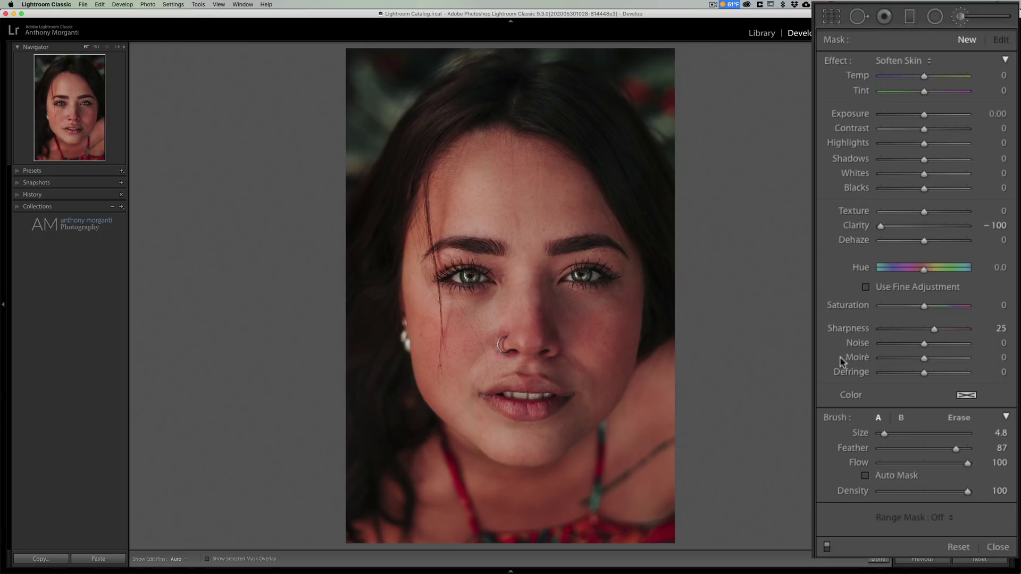
pyautogui.click(865, 476)
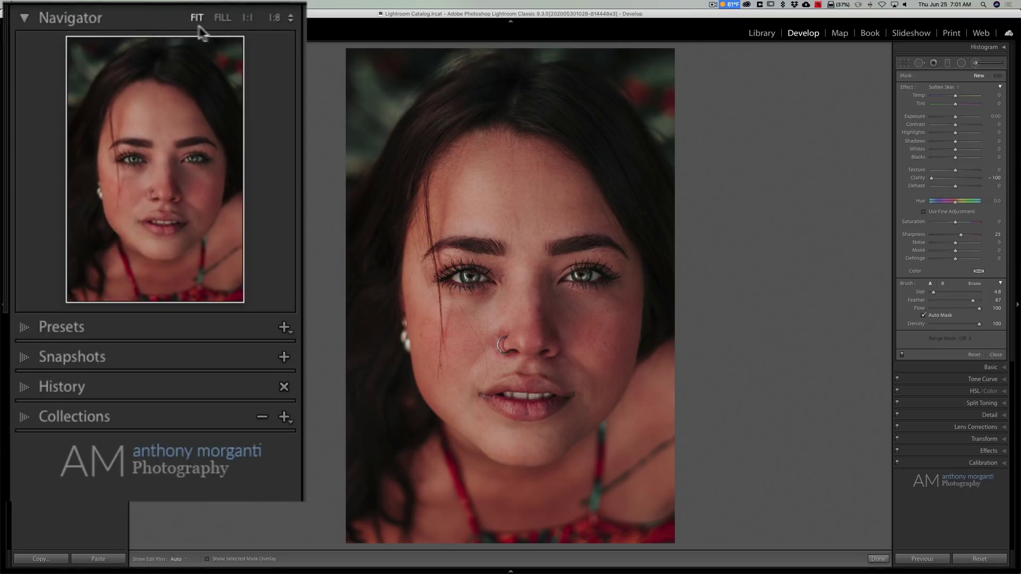
# - At 1:8 zoom, enlarge the brush to size 58 and apply Soften Skin with a single dab centred on the face
pyautogui.click(274, 19)
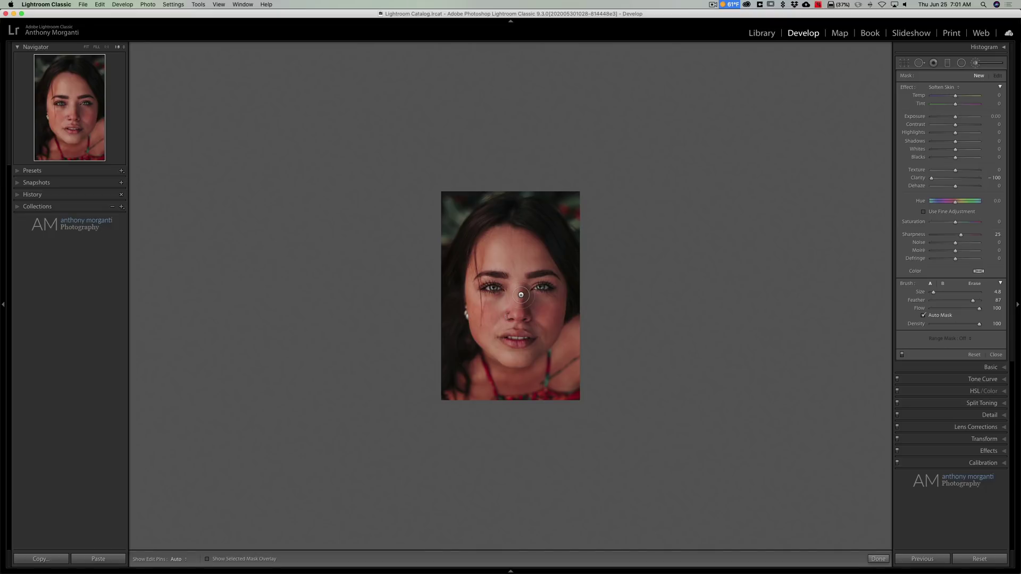
pyautogui.press(']')
pyautogui.press(']')
pyautogui.press(']')
pyautogui.press(']')
pyautogui.press(']')
pyautogui.press(']')
pyautogui.press(']')
pyautogui.press(']')
pyautogui.press(']')
pyautogui.press(']')
pyautogui.press(']')
pyautogui.press(']')
pyautogui.press(']')
pyautogui.press(']')
pyautogui.press(']')
pyautogui.press(']')
pyautogui.press(']')
pyautogui.press(']')
pyautogui.press(']')
pyautogui.press(']')
pyautogui.press(']')
pyautogui.press(']')
pyautogui.press(']')
pyautogui.press(']')
pyautogui.press(']')
pyautogui.press(']')
pyautogui.press(']')
pyautogui.press(']')
pyautogui.click(519, 292)
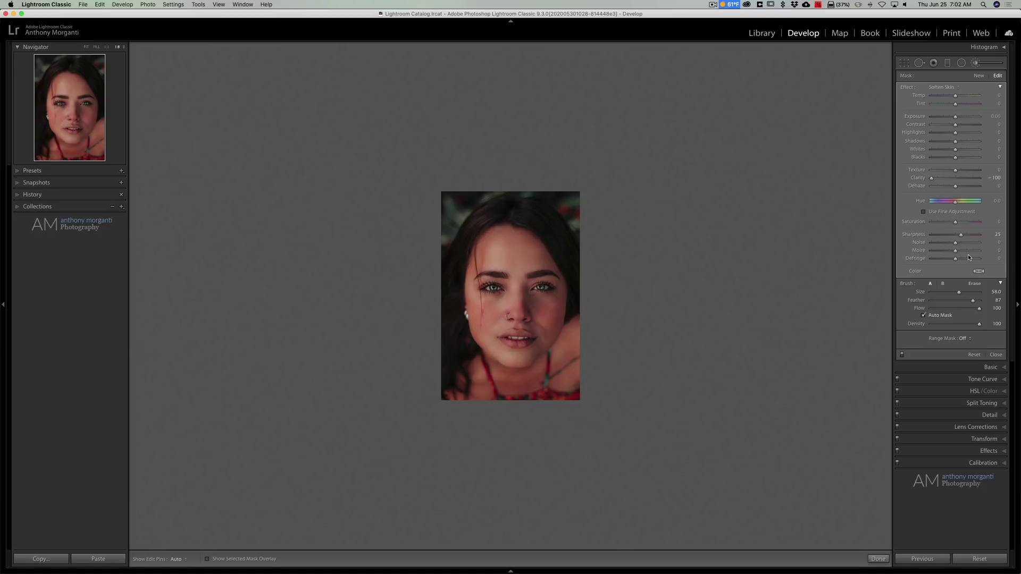
# - Check the mask's coverage with the overlay, and compare the whole portrait before and after softening
pyautogui.press('o')
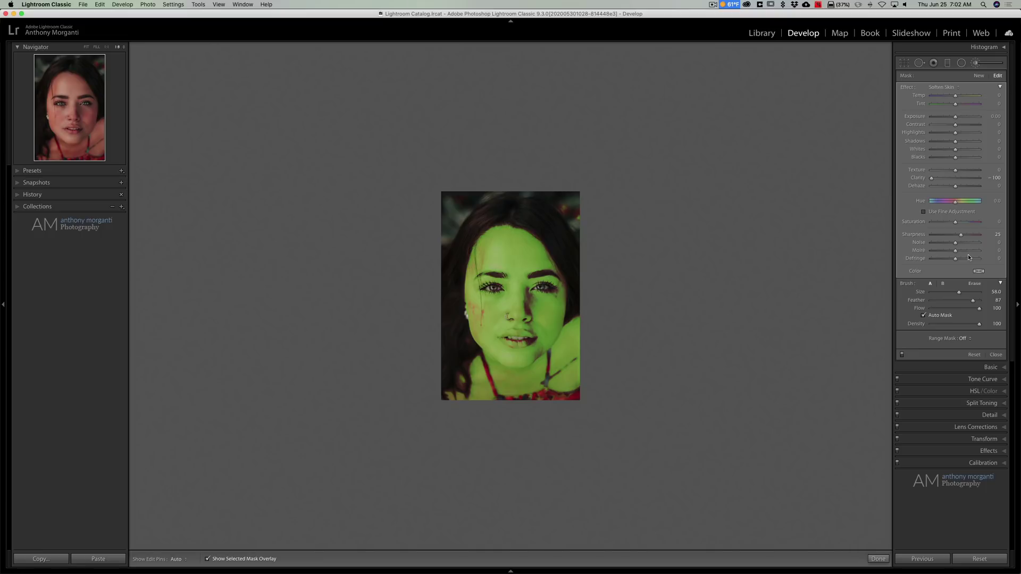
pyautogui.press('o')
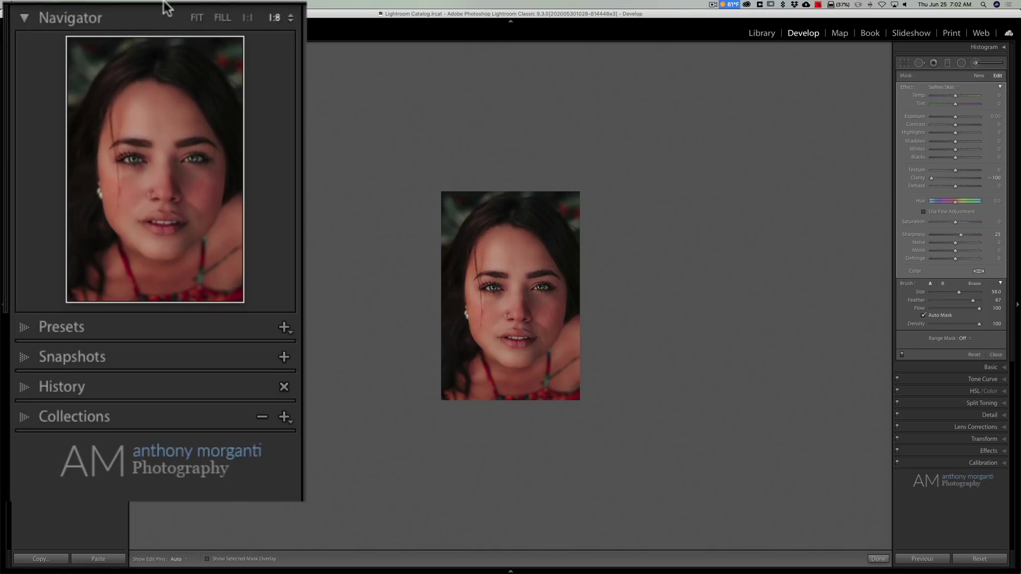
pyautogui.click(195, 18)
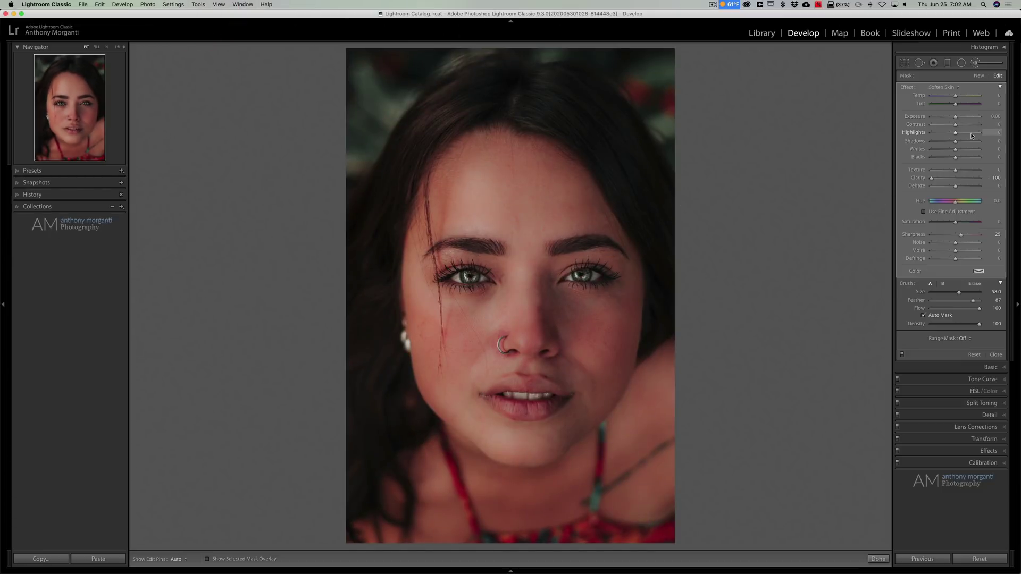
pyautogui.press('\\')
pyautogui.press('\\')
pyautogui.press('\\')
pyautogui.press('\\')
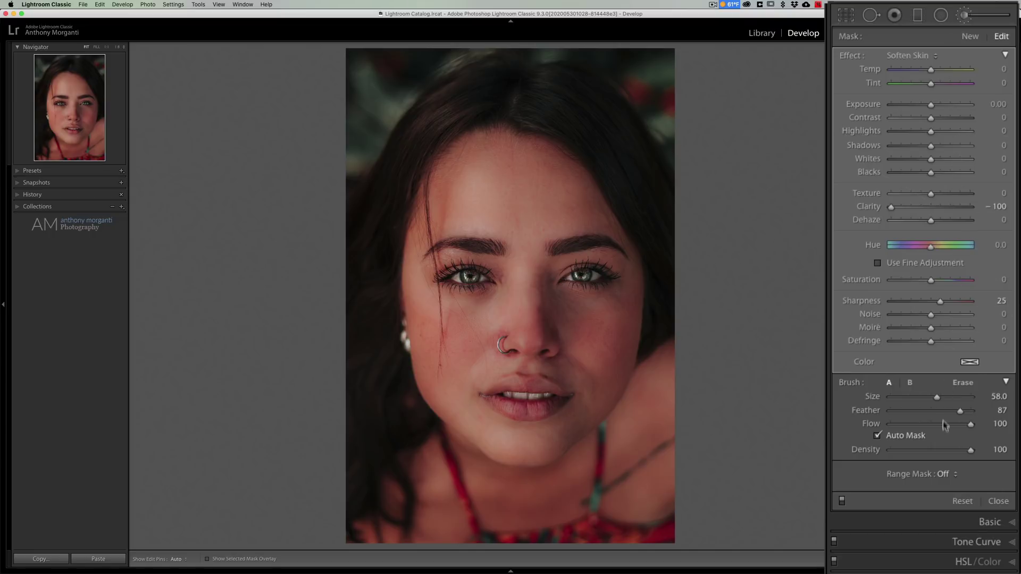
# - Add a Color range mask to the brush adjustment and sample the skin tone between the eyes
pyautogui.click(951, 476)
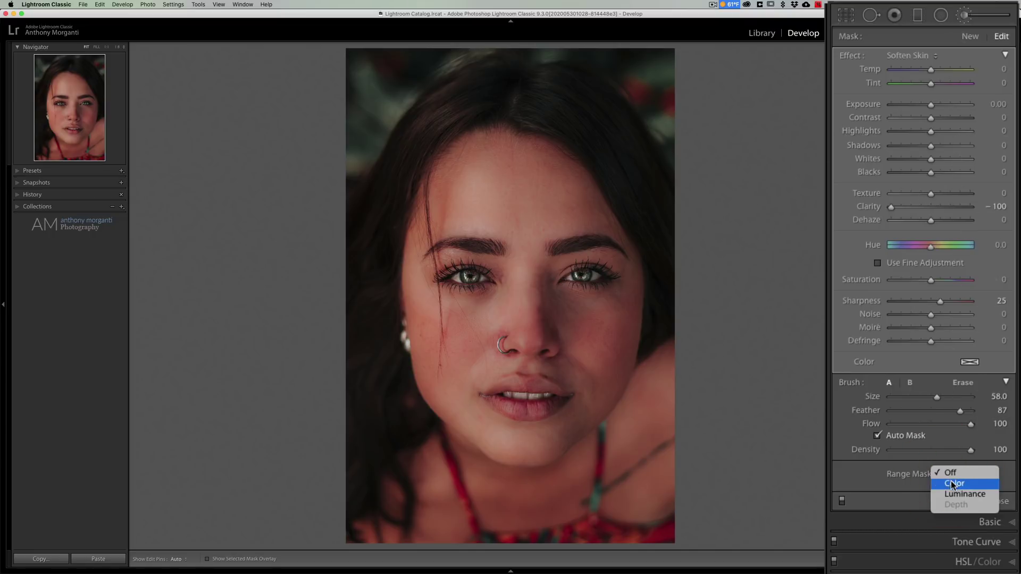
pyautogui.click(952, 484)
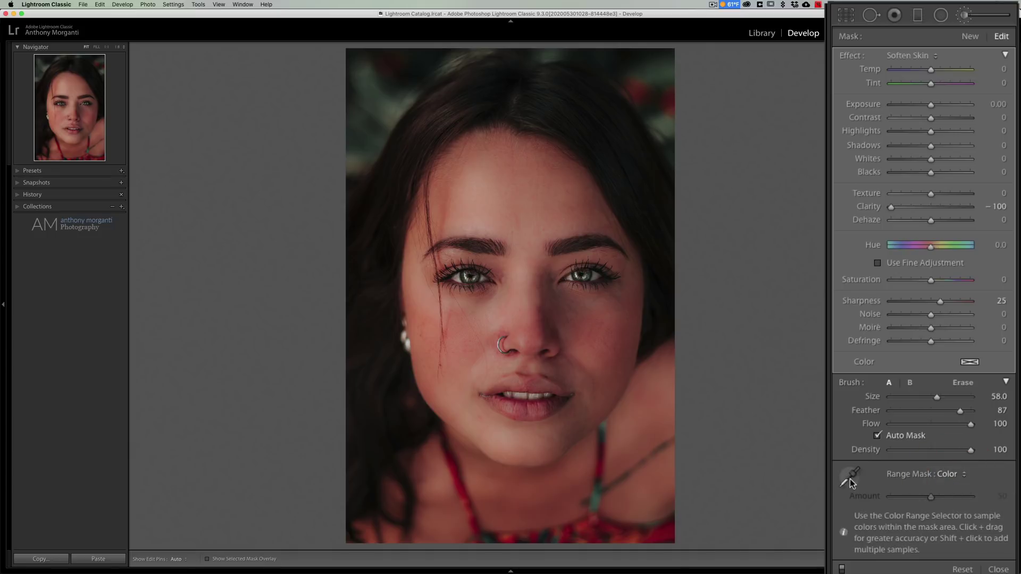
pyautogui.click(850, 475)
pyautogui.click(529, 275)
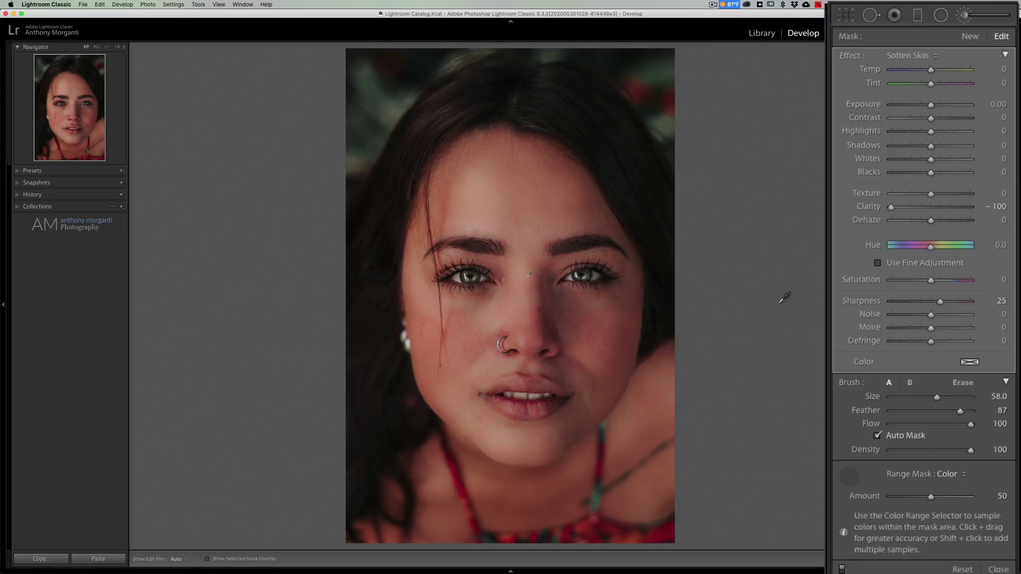
# - Raise the color range mask's Amount to 71 while viewing the mask overlay, leaving the overlay hidden at the end
pyautogui.press('o')
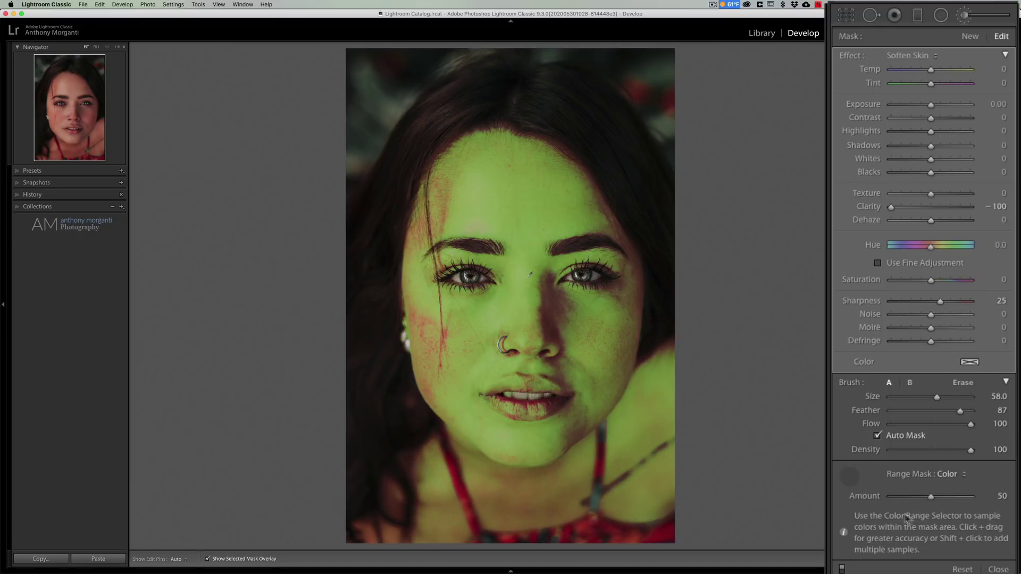
pyautogui.moveTo(930, 496)
pyautogui.mouseDown()
pyautogui.moveTo(959, 495)
pyautogui.moveTo(902, 497)
pyautogui.moveTo(960, 497)
pyautogui.moveTo(932, 497)
pyautogui.moveTo(947, 497)
pyautogui.mouseUp()
pyautogui.click(841, 477)
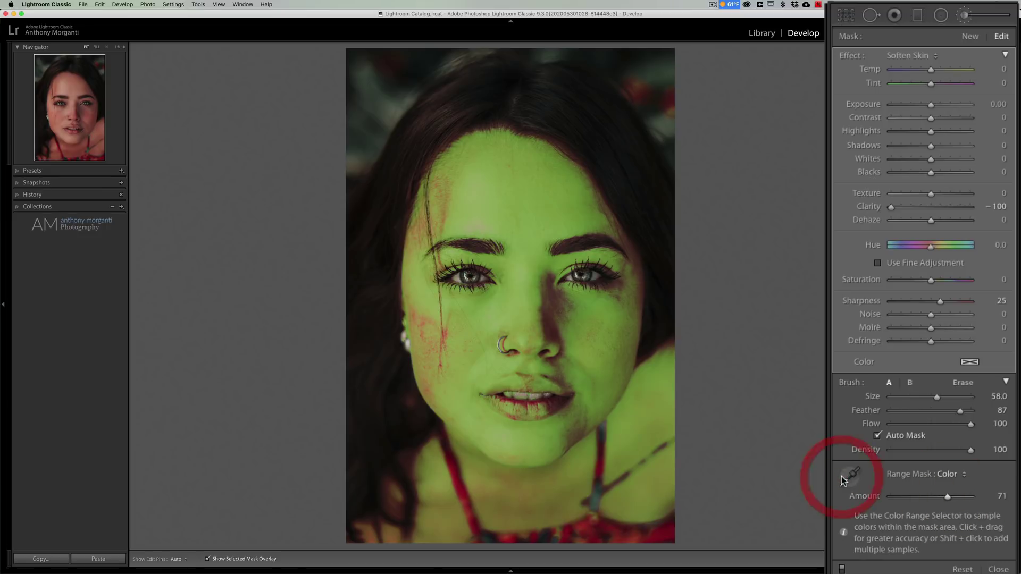
pyautogui.press('o')
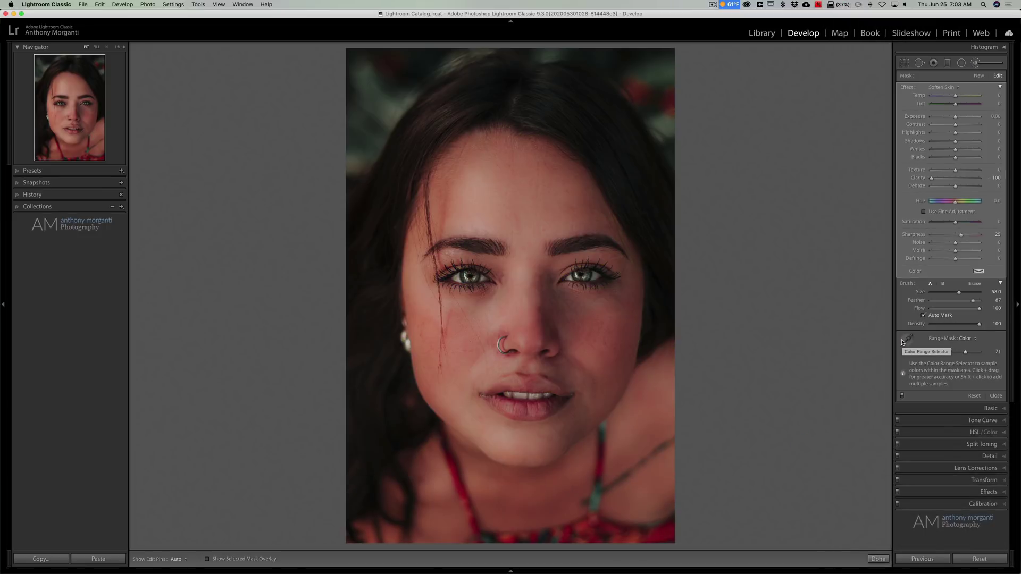
# - Go to the next portrait and apply Soften Skin over the face at 1:8 zoom with a size 47 brush
pyautogui.press('Right')
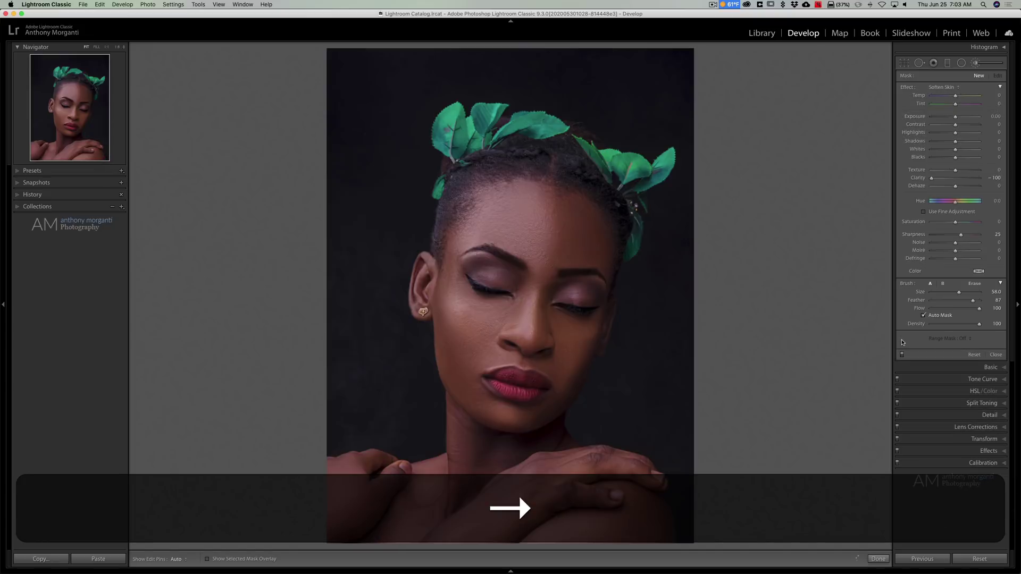
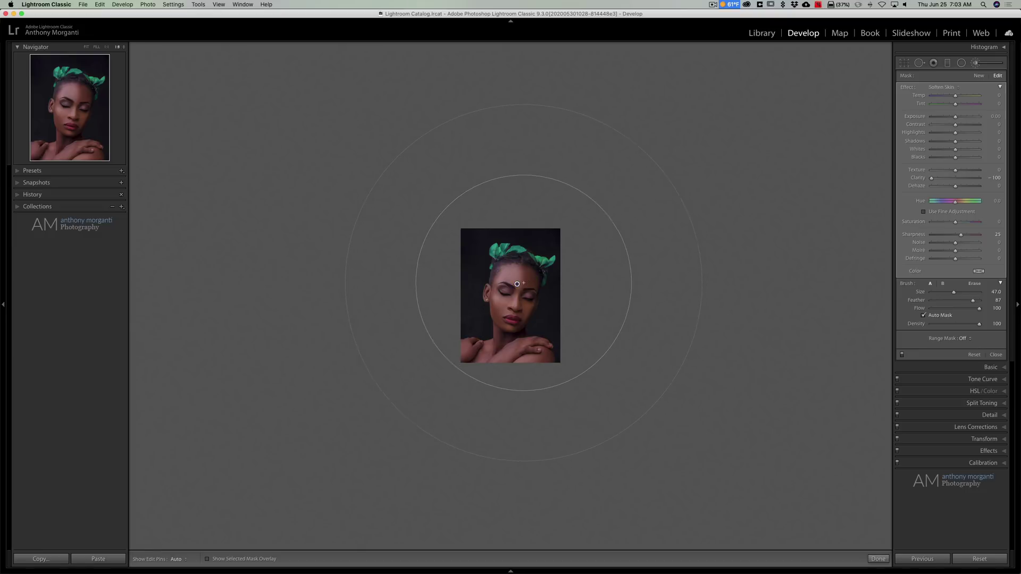
pyautogui.moveTo(517, 283)
pyautogui.click(87, 49)
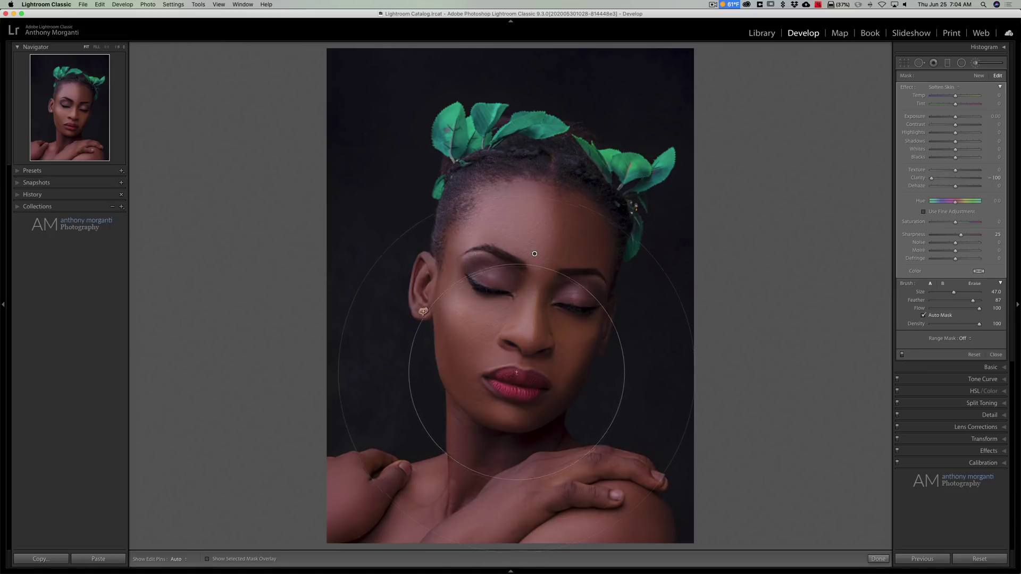
# - Erase the lips from the Soften Skin mask with a size 2 eraser, using the mask overlay as a guide
pyautogui.scroll(-5, 771, 296)
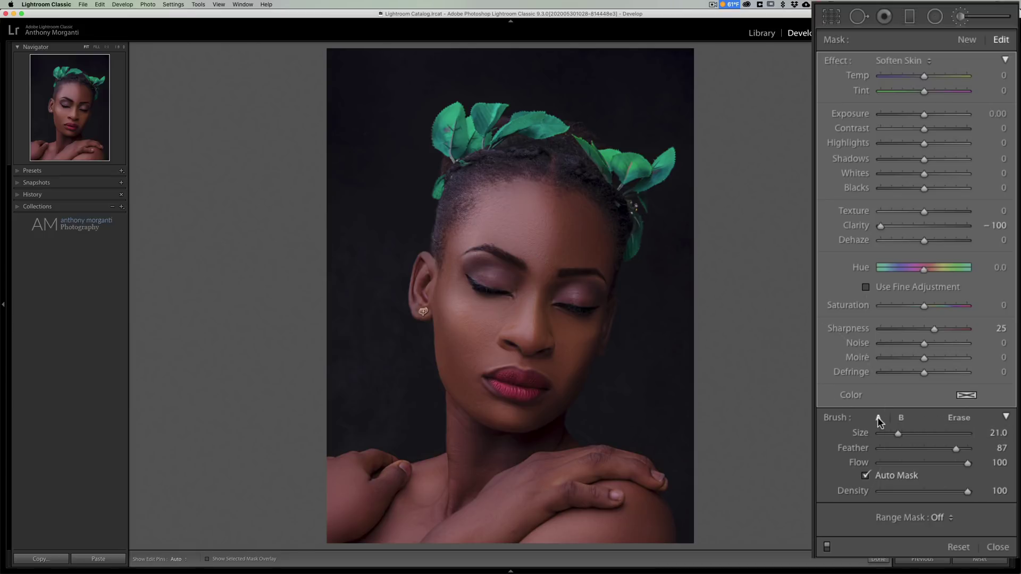
pyautogui.click(959, 418)
pyautogui.scroll(-5, 525, 383)
pyautogui.scroll(-1, 526, 383)
pyautogui.press('h')
pyautogui.press('o')
pyautogui.press('h')
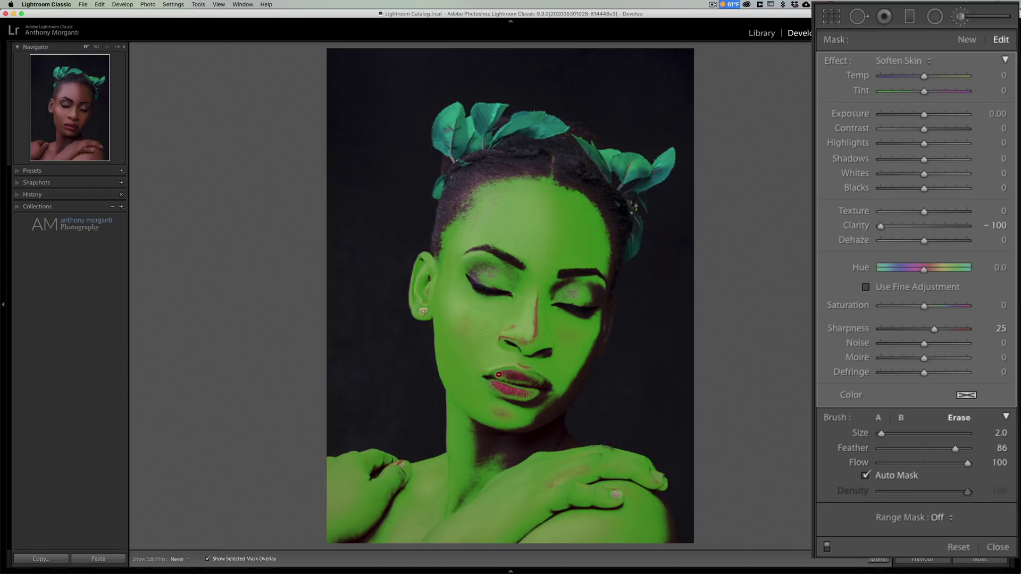
pyautogui.moveTo(537, 378)
pyautogui.mouseDown()
pyautogui.moveTo(497, 377)
pyautogui.moveTo(508, 390)
pyautogui.moveTo(535, 390)
pyautogui.moveTo(508, 387)
pyautogui.moveTo(535, 391)
pyautogui.moveTo(518, 396)
pyautogui.moveTo(496, 385)
pyautogui.moveTo(500, 376)
pyautogui.moveTo(484, 376)
pyautogui.moveTo(534, 395)
pyautogui.mouseUp()
pyautogui.press('h')
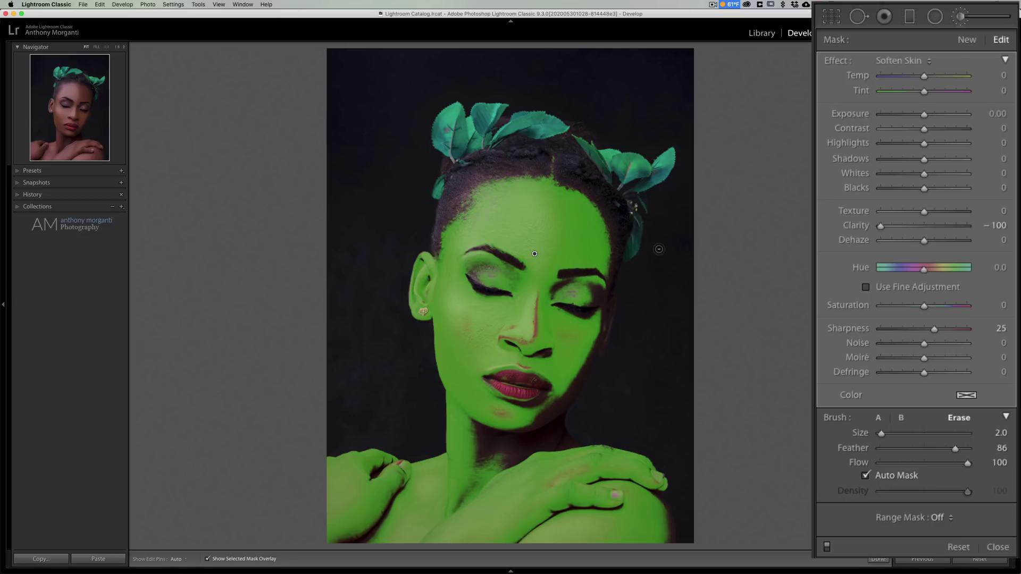
pyautogui.press('o')
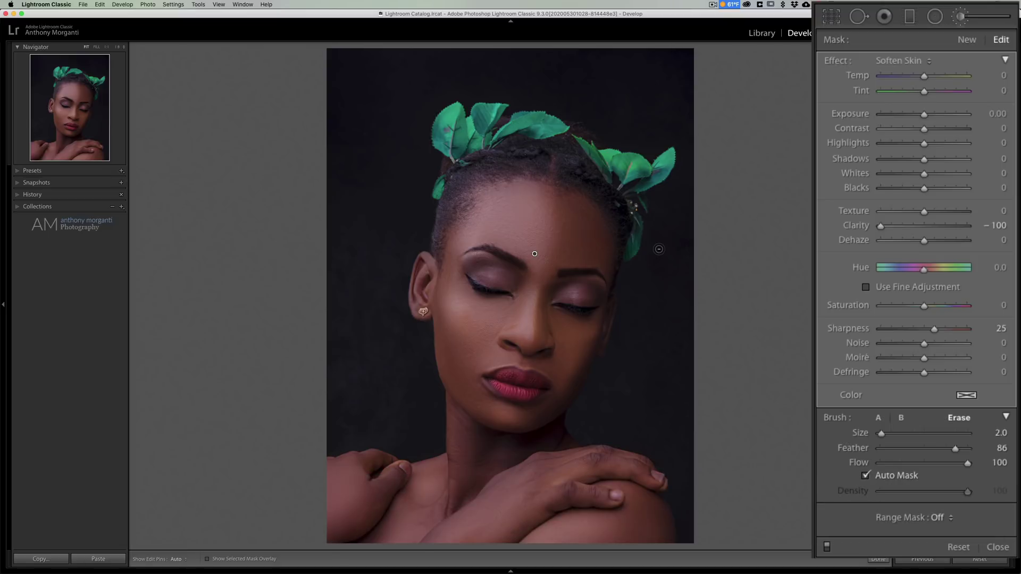
# - Go to the next portrait and dab Soften Skin on the face at 1:8 zoom with a size 32 Auto Mask brush
pyautogui.press('Right')
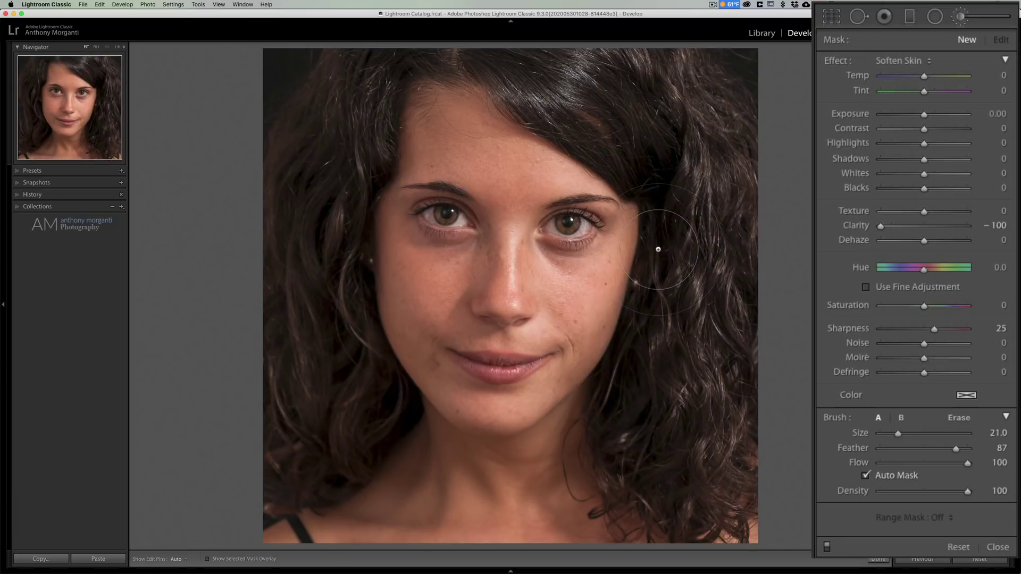
pyautogui.scroll(-4, 659, 248)
pyautogui.click(865, 475)
pyautogui.click(120, 49)
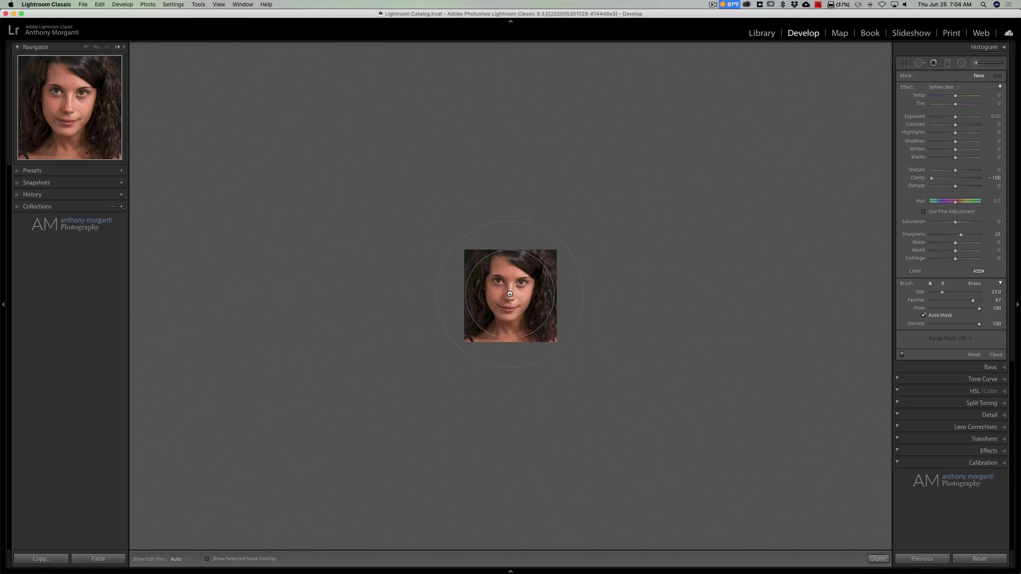
pyautogui.scroll(4, 509, 295)
pyautogui.scroll(1, 509, 294)
pyautogui.click(509, 294)
pyautogui.moveTo(510, 294)
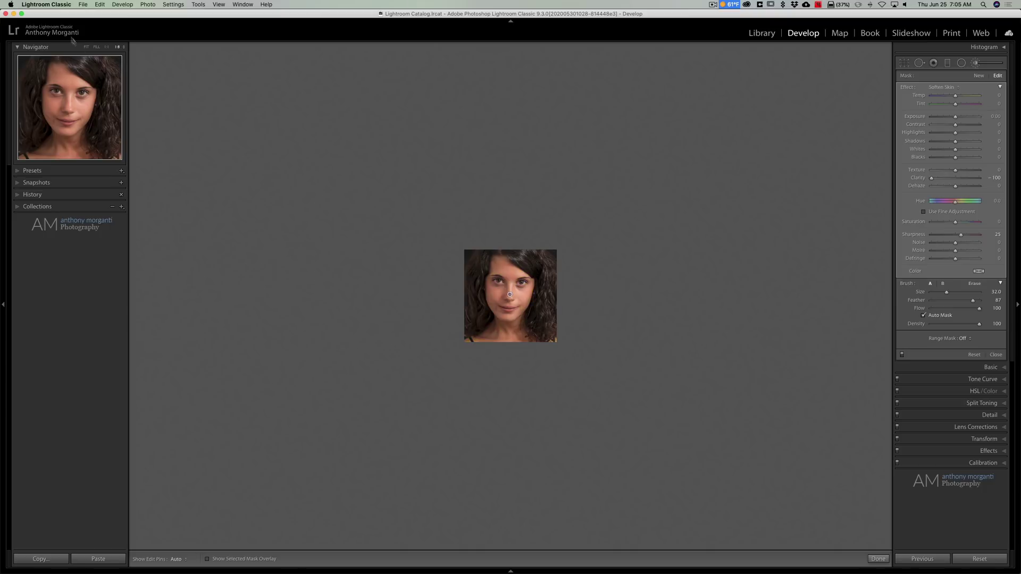
# - Compare the curly-haired woman's full portrait before and after the skin softening
pyautogui.click(87, 47)
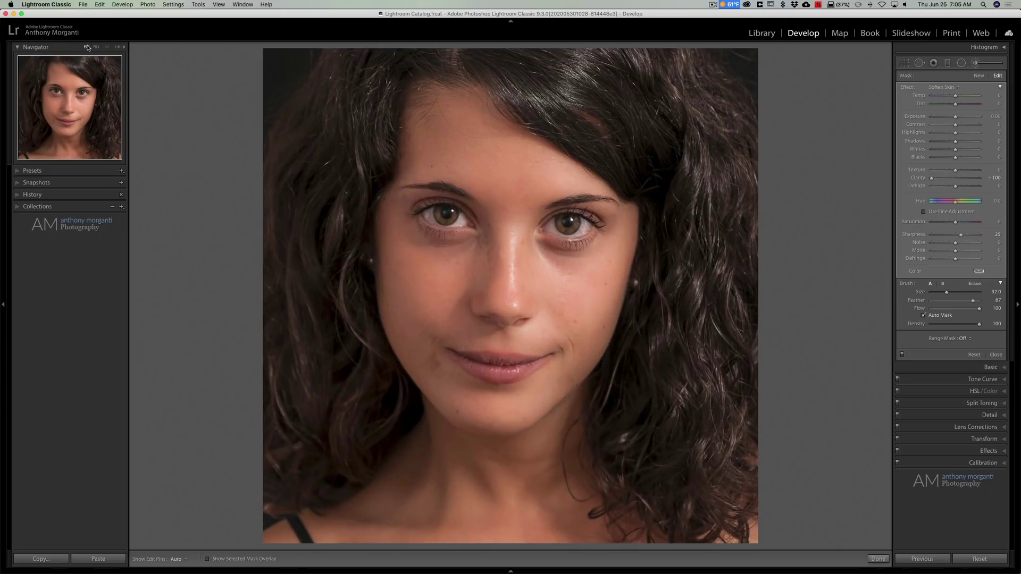
pyautogui.press('\\')
pyautogui.press('\\')
pyautogui.press('\\')
# - Go to the next portrait and dab Soften Skin beside the nose at 1:8 zoom with a size 78 brush
pyautogui.press('Right')
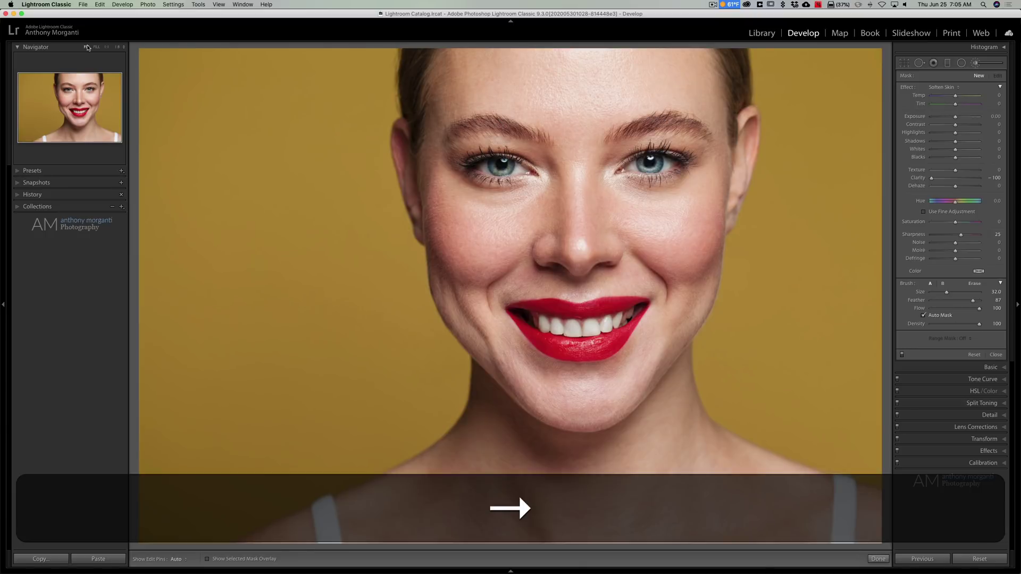
pyautogui.click(118, 47)
pyautogui.scroll(10, 533, 271)
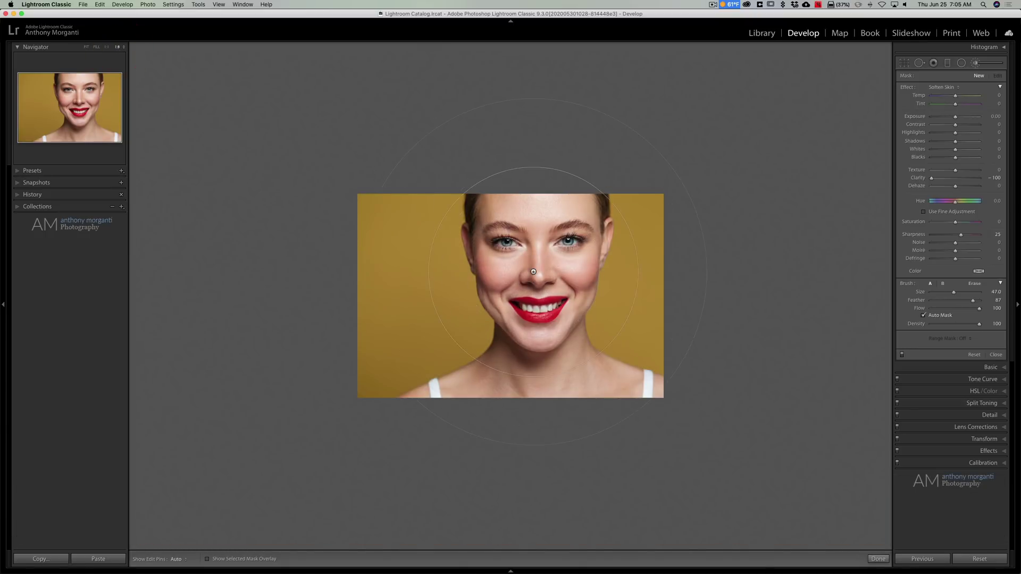
pyautogui.scroll(3, 536, 274)
pyautogui.scroll(2, 537, 288)
pyautogui.scroll(1, 526, 292)
pyautogui.click(527, 292)
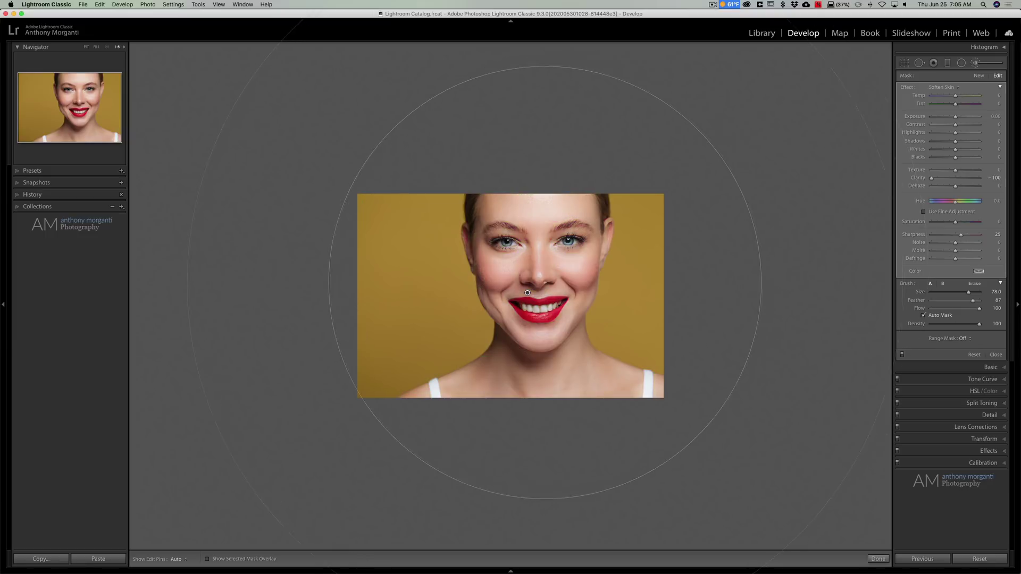
pyautogui.moveTo(527, 293)
pyautogui.scroll(-1, 219, 160)
# - Compare the full yellow-background portrait before and after the skin softening
pyautogui.click(87, 47)
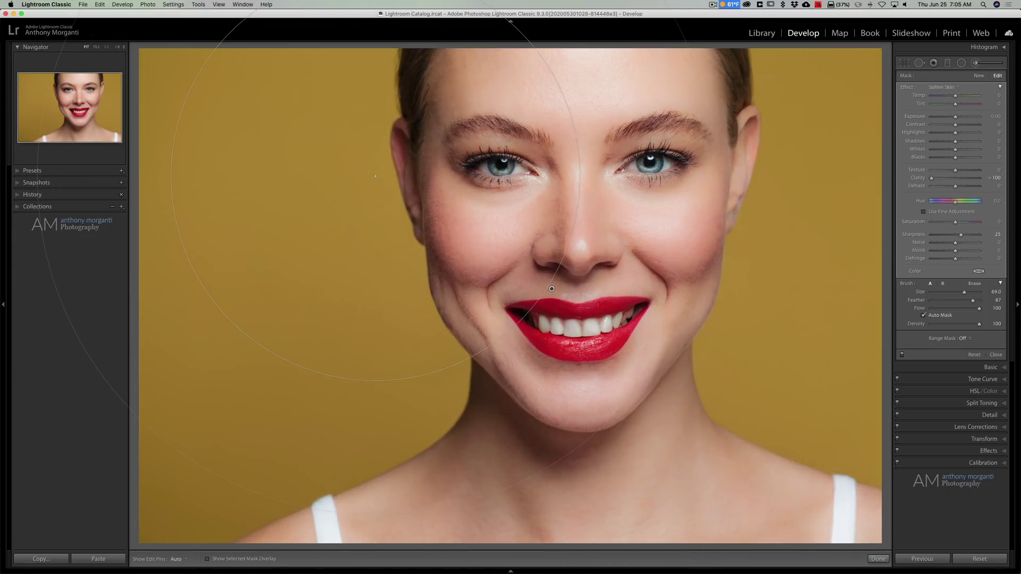
pyautogui.scroll(-5, 375, 176)
pyautogui.scroll(-5, 375, 176)
pyautogui.press('\\')
pyautogui.press('\\')
pyautogui.press('\\')
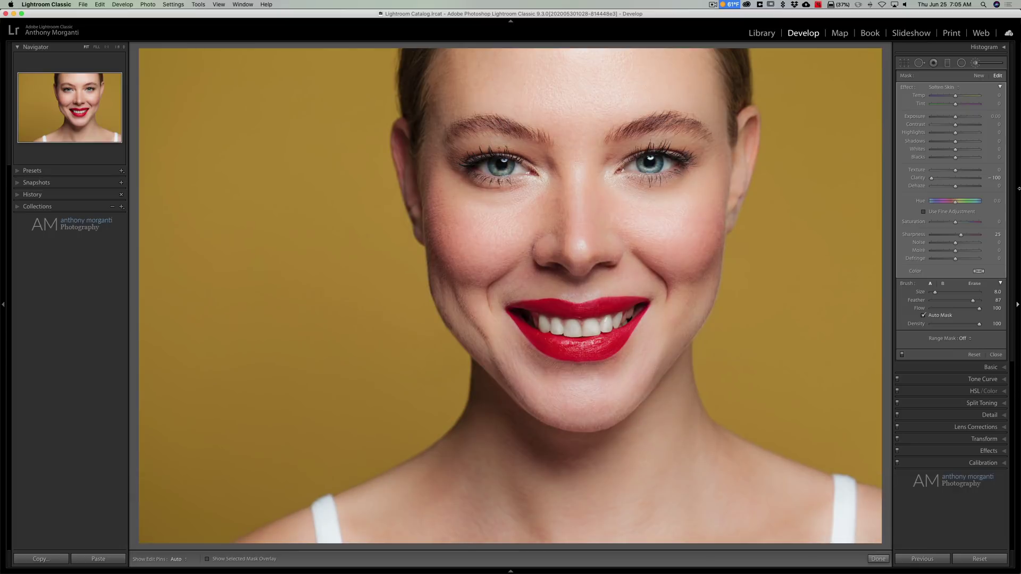